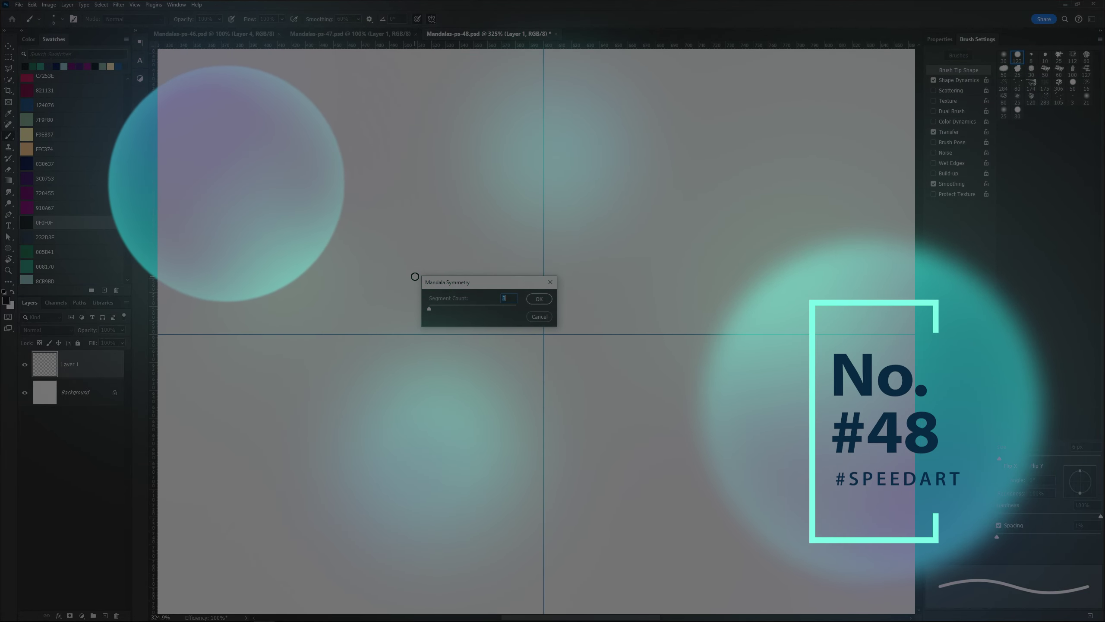
# Set mandala symmetry to 9 segments and commit the guide on the canvas.
pyautogui.write('9')
pyautogui.press('Return')
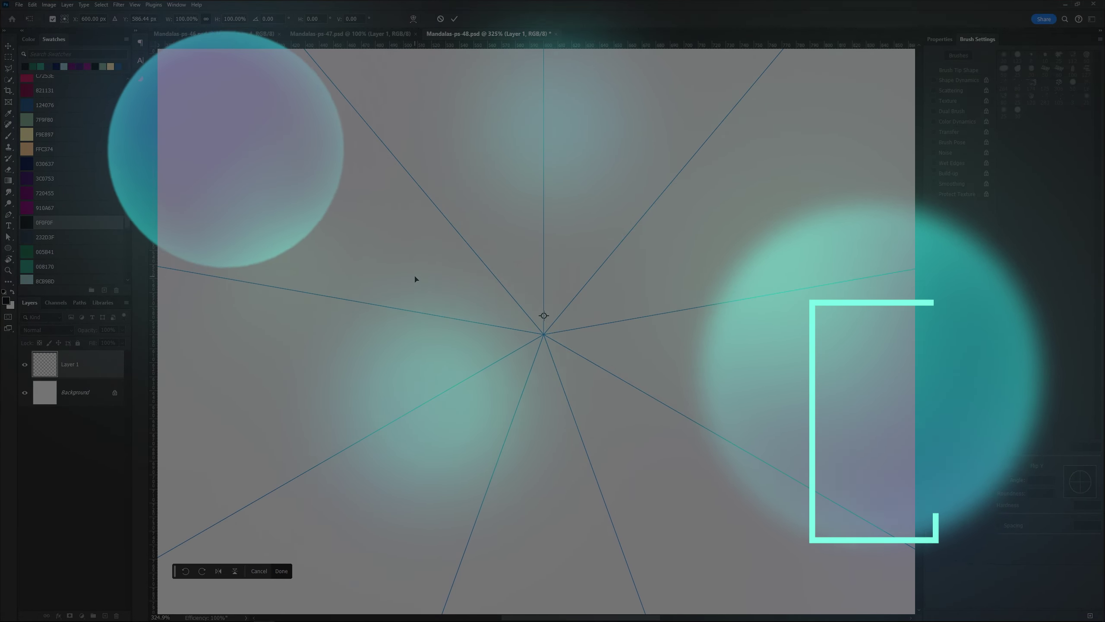
pyautogui.press('Return')
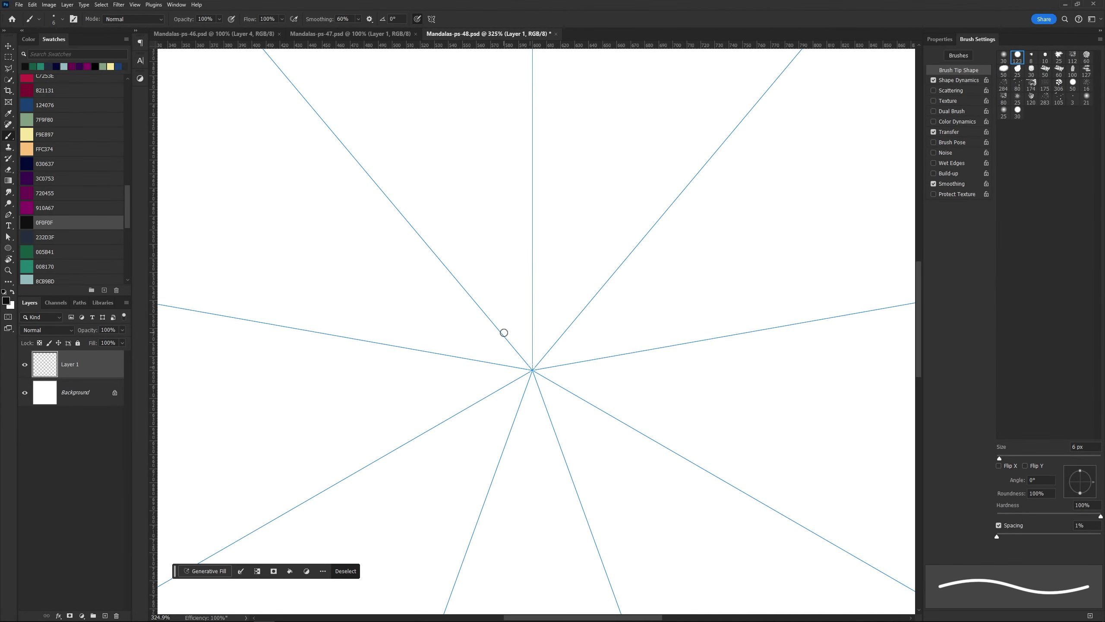
# Draw black symmetrical petal strokes around the centre, zooming the view out and back in.
pyautogui.moveTo(503, 328)
pyautogui.mouseDown()
pyautogui.moveTo(503, 225)
pyautogui.moveTo(514, 318)
pyautogui.moveTo(479, 194)
pyautogui.mouseUp()
pyautogui.press('z')
pyautogui.scroll(-5, 482, 192)
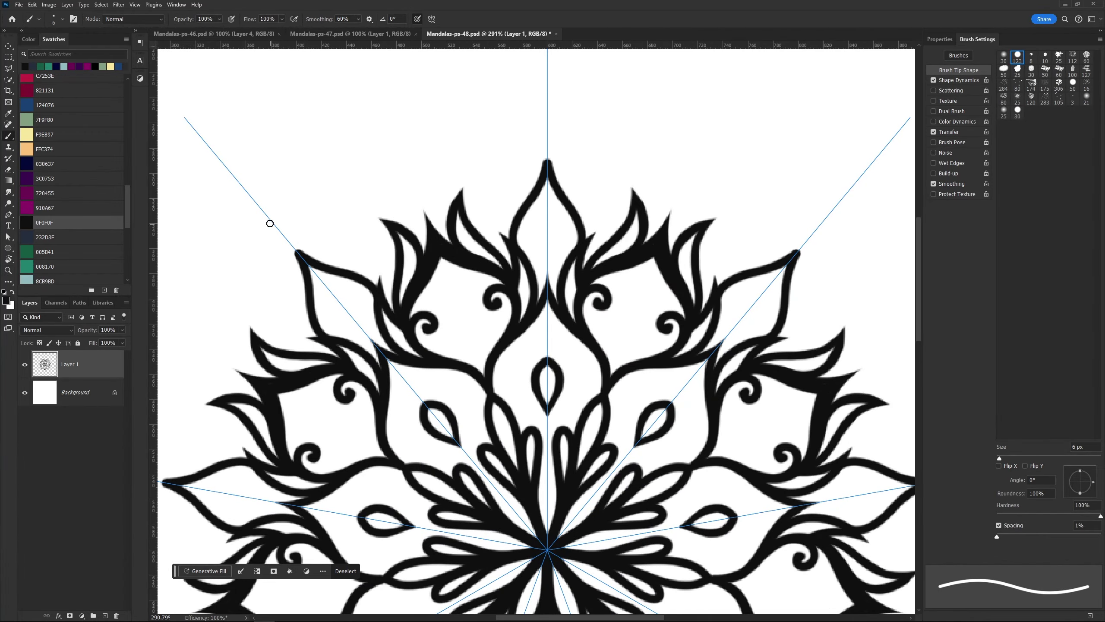
pyautogui.scroll(3, 301, 217)
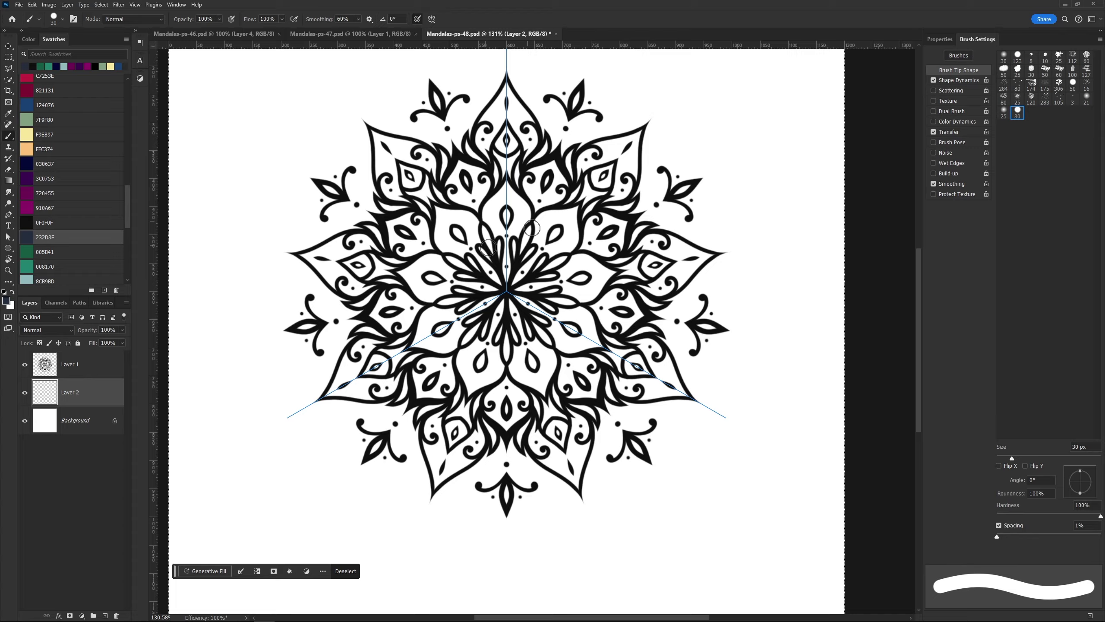
# Paint green into the mandala petals with the Brush tool.
pyautogui.scroll(5, 431, 251)
pyautogui.scroll(1, 431, 252)
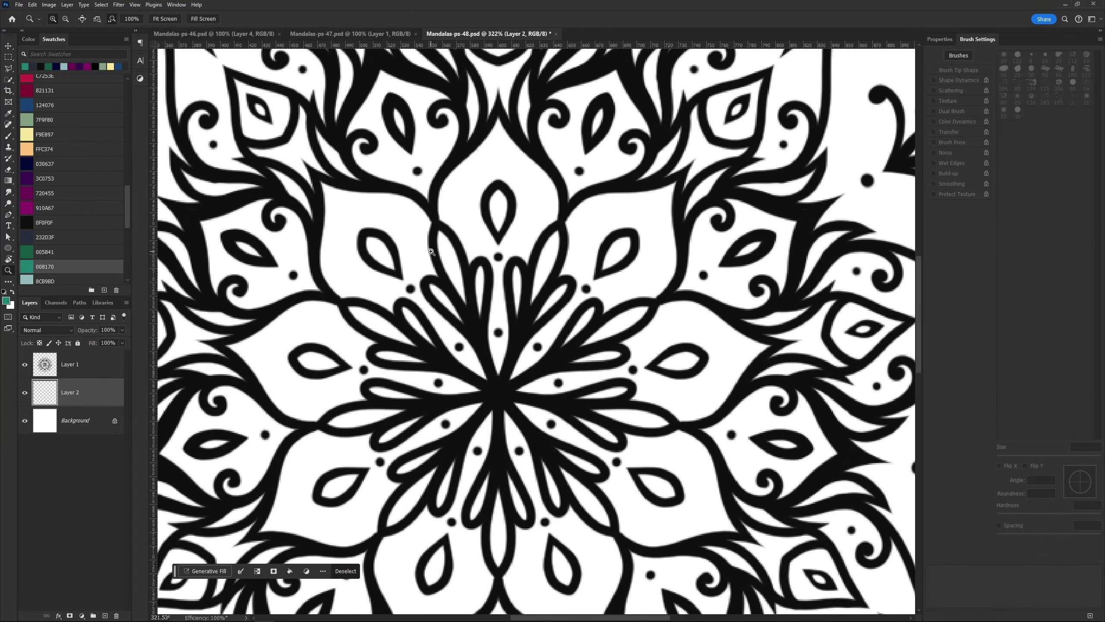
pyautogui.press('b')
pyautogui.moveTo(498, 378)
pyautogui.mouseDown()
pyautogui.moveTo(497, 122)
pyautogui.moveTo(522, 197)
pyautogui.mouseUp()
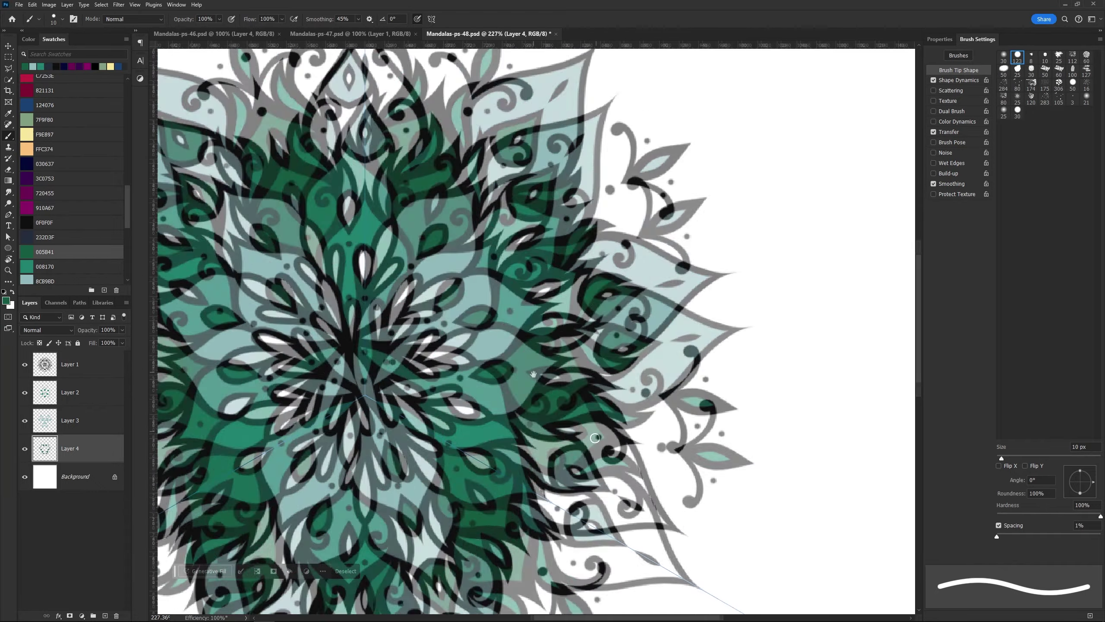
# Paint green into a small leaf, then pick light teal as the paint colour.
pyautogui.moveTo(581, 501); pyautogui.dragTo(537, 488)
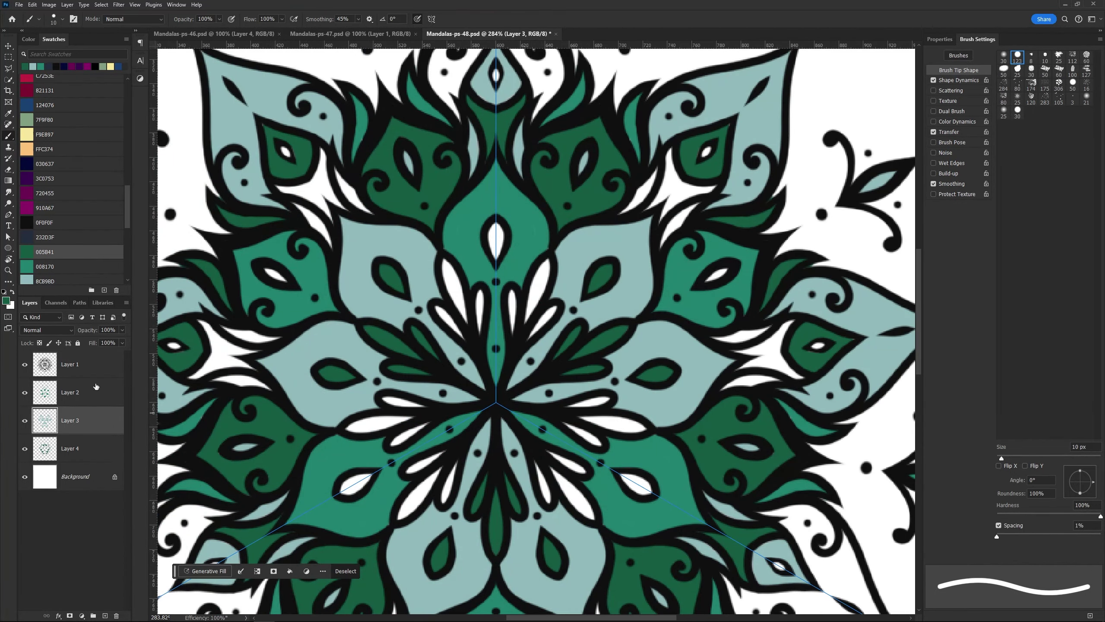
pyautogui.click(65, 281)
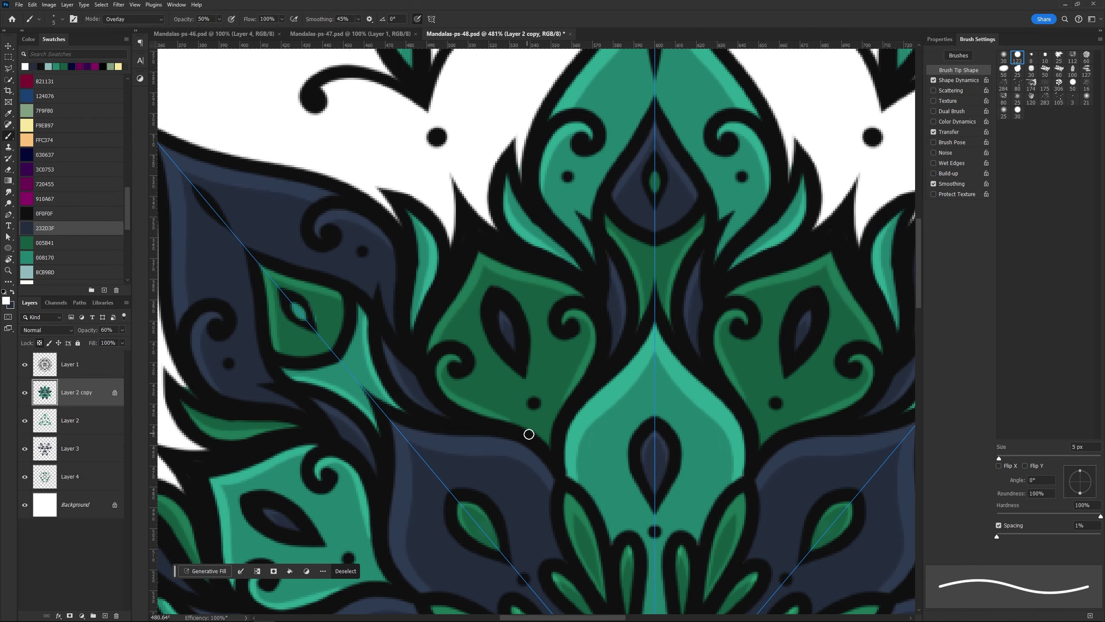
# Increase the brush size from 5 px to 6 px.
pyautogui.press(']')
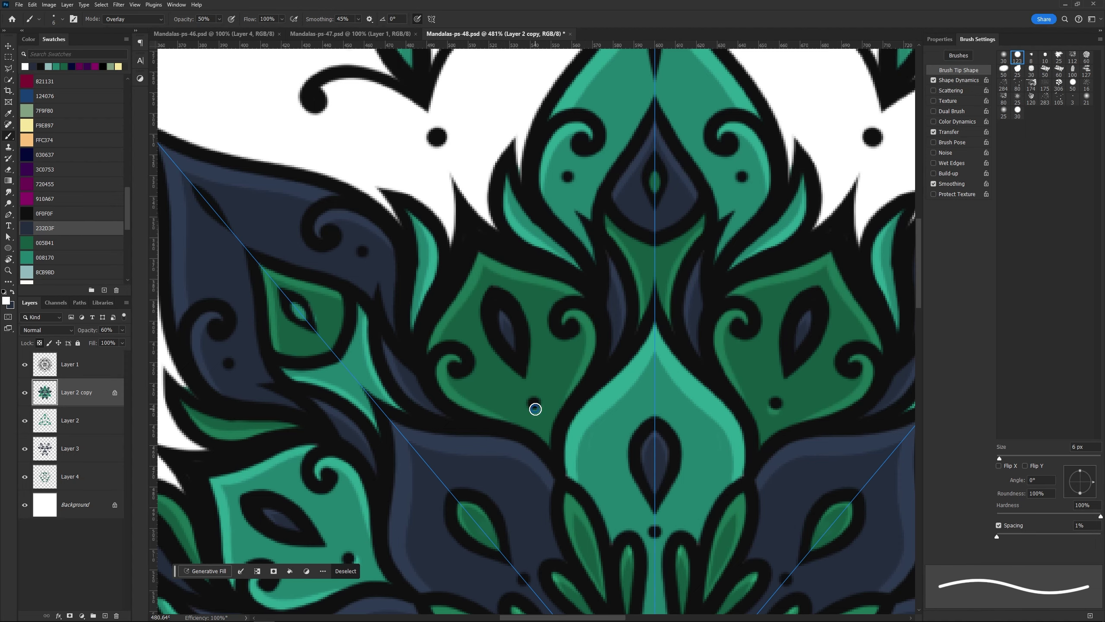